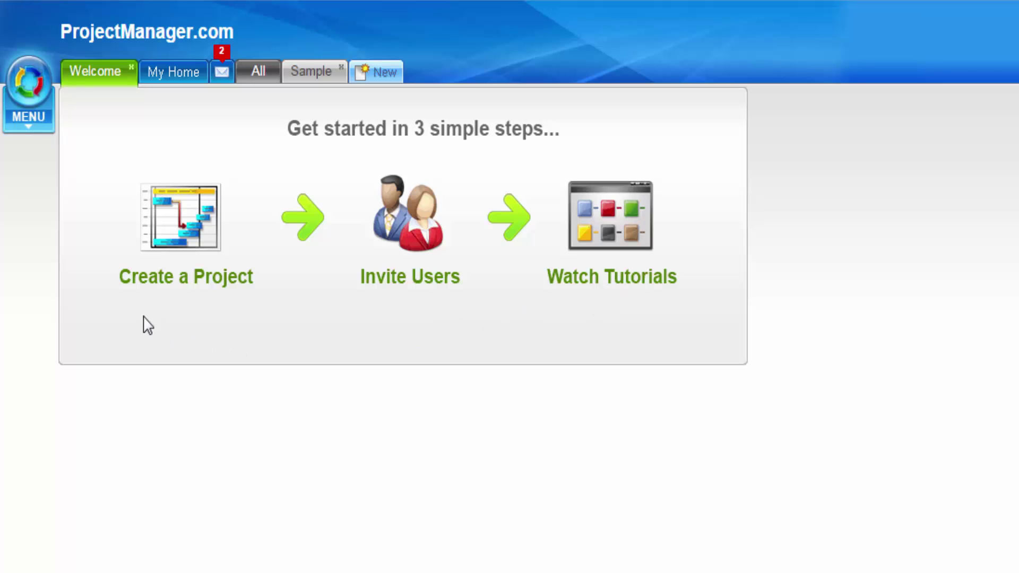
Look through the main application menu and close it, then open My Home's activity feed and latest files
click(47, 123)
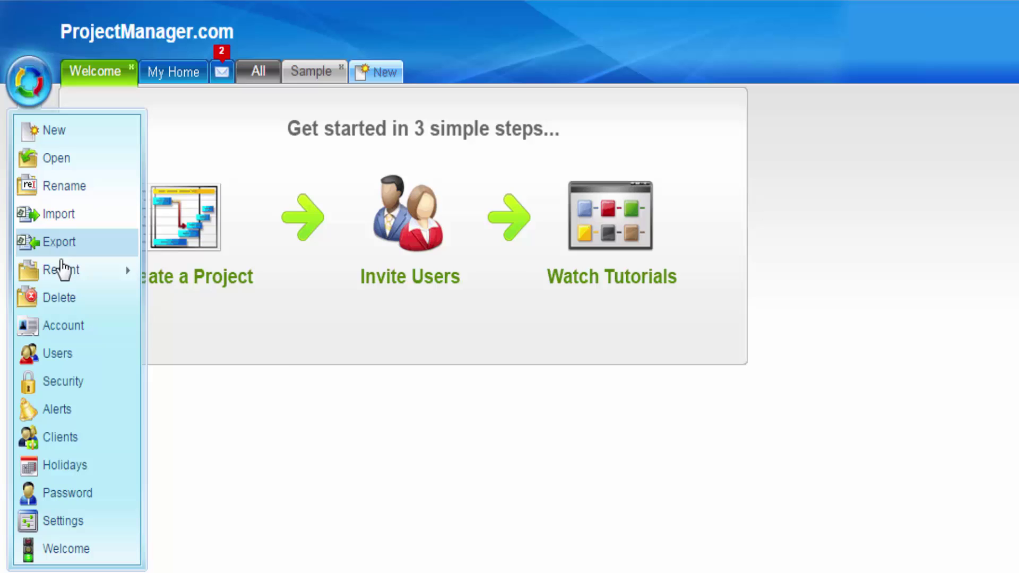
mouse_move(59, 277)
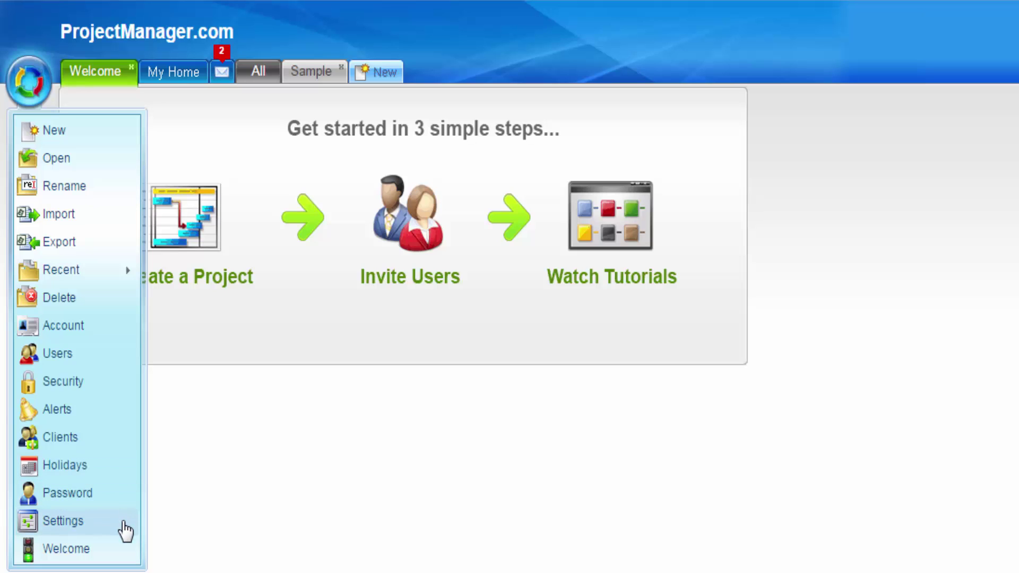
click(182, 535)
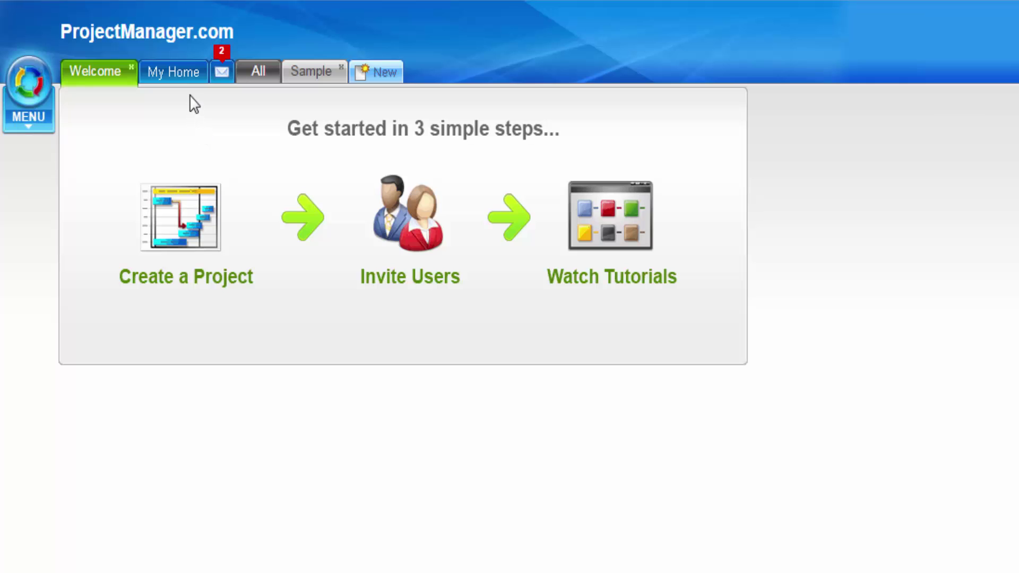
click(178, 78)
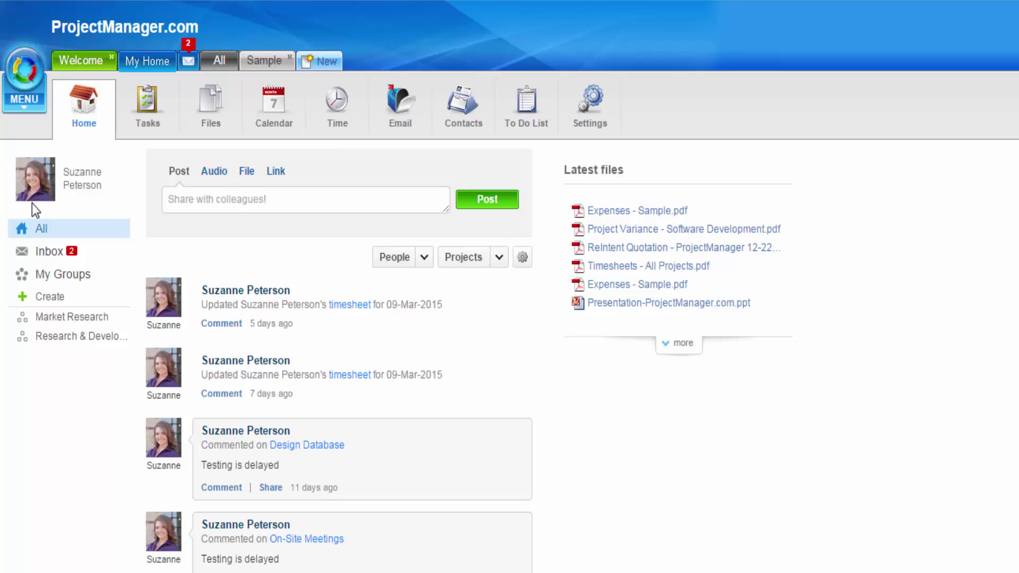
mouse_move(27, 200)
Open the Tasks list and click into Software Design's Notes and Status Update boxes
click(165, 136)
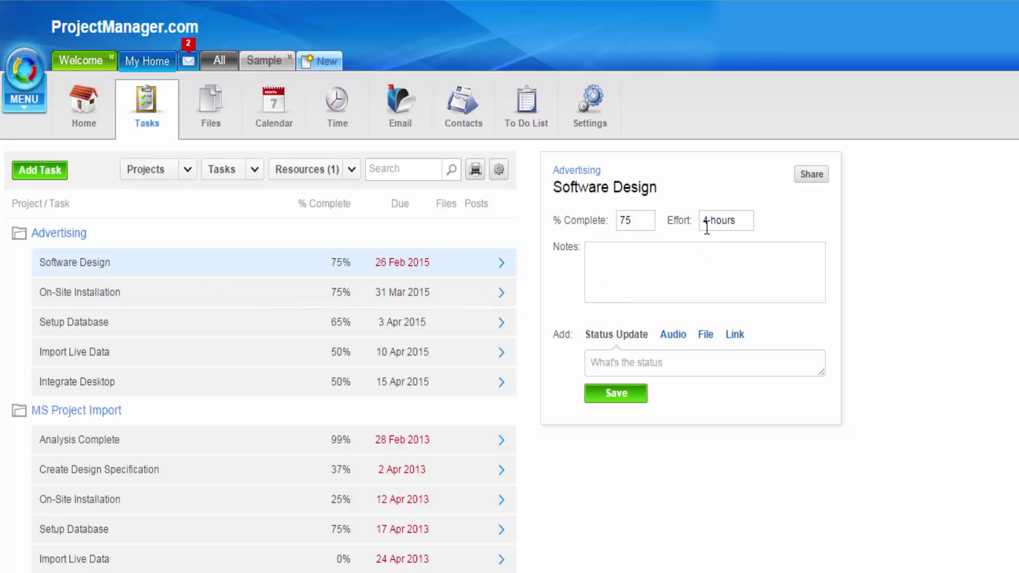
click(687, 259)
click(692, 360)
Open the account Settings on the Features tab and scroll its feature list
click(577, 126)
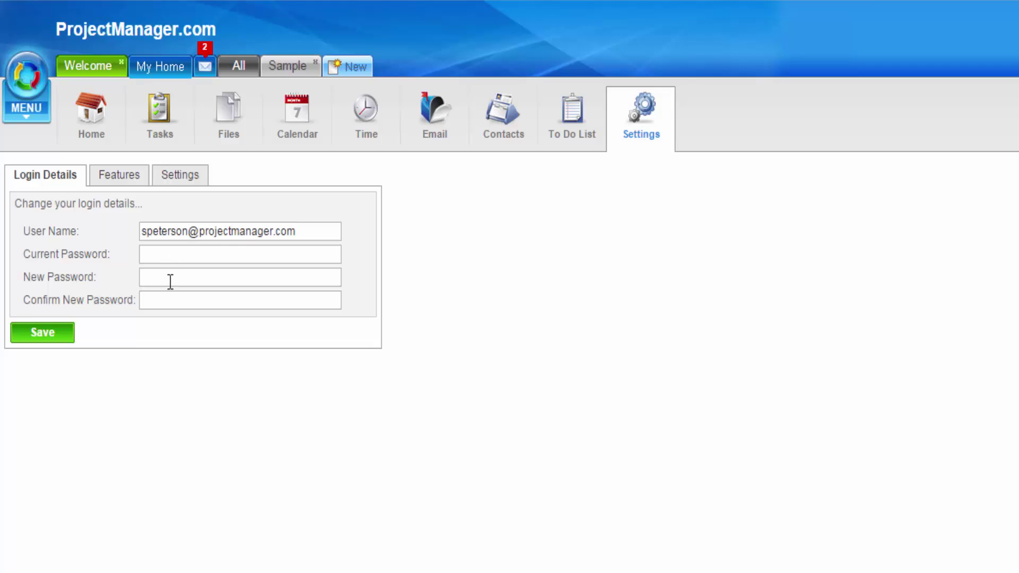
click(137, 183)
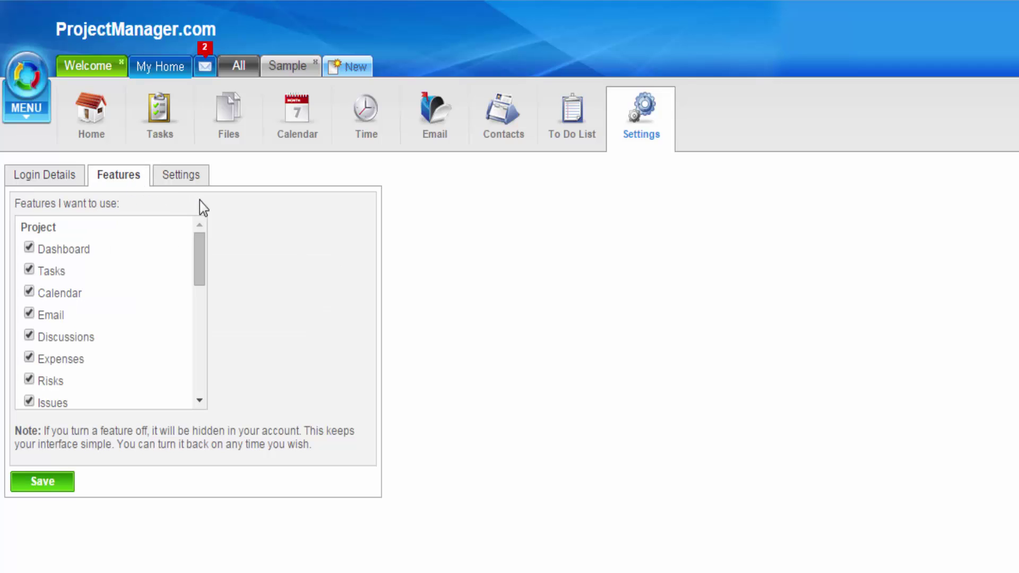
drag(203, 240, 196, 350)
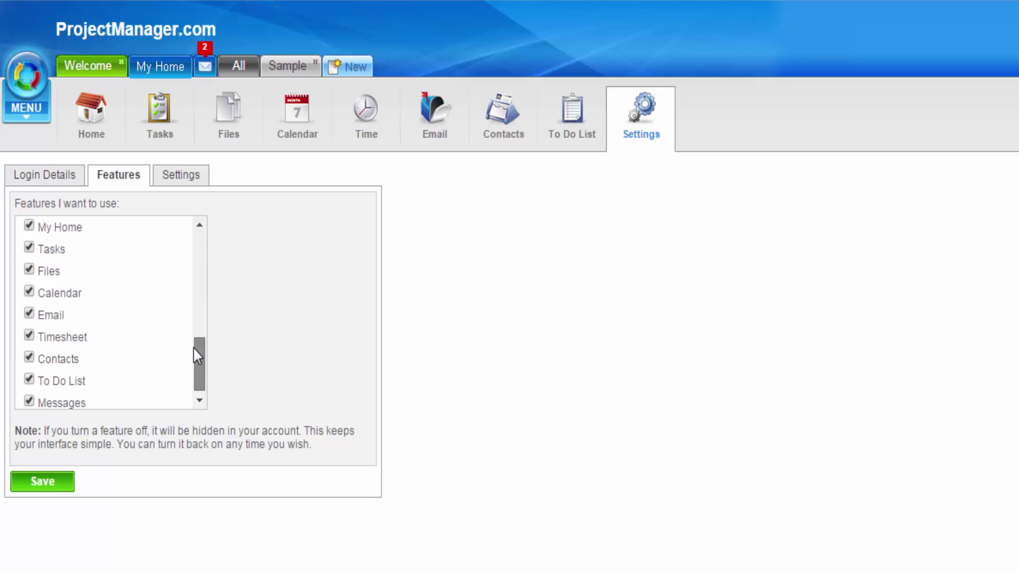
Toggle the Email, Timesheet, Contacts and To Do List features, ending with every feature enabled
click(29, 310)
click(29, 333)
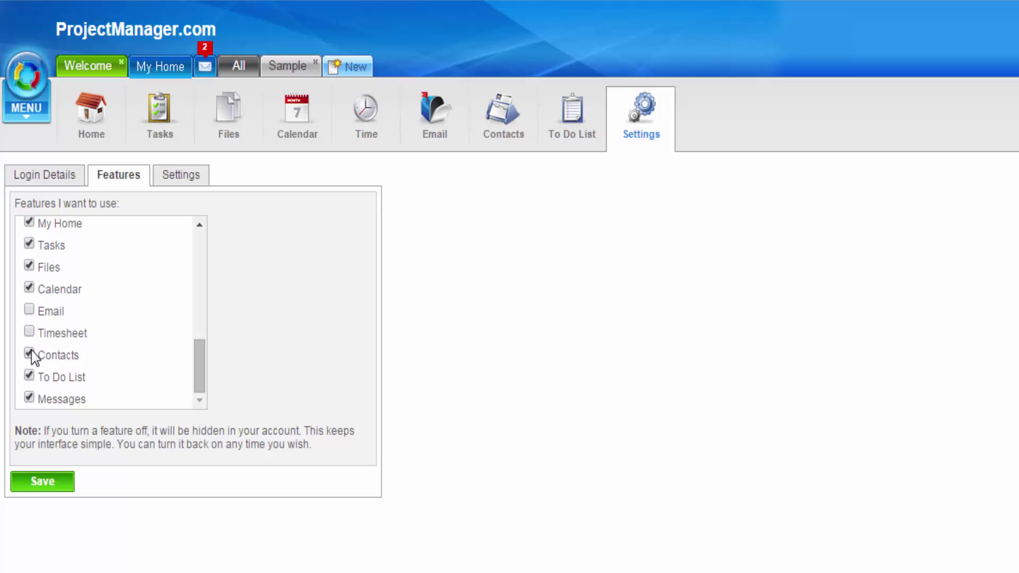
click(30, 354)
click(30, 376)
click(29, 375)
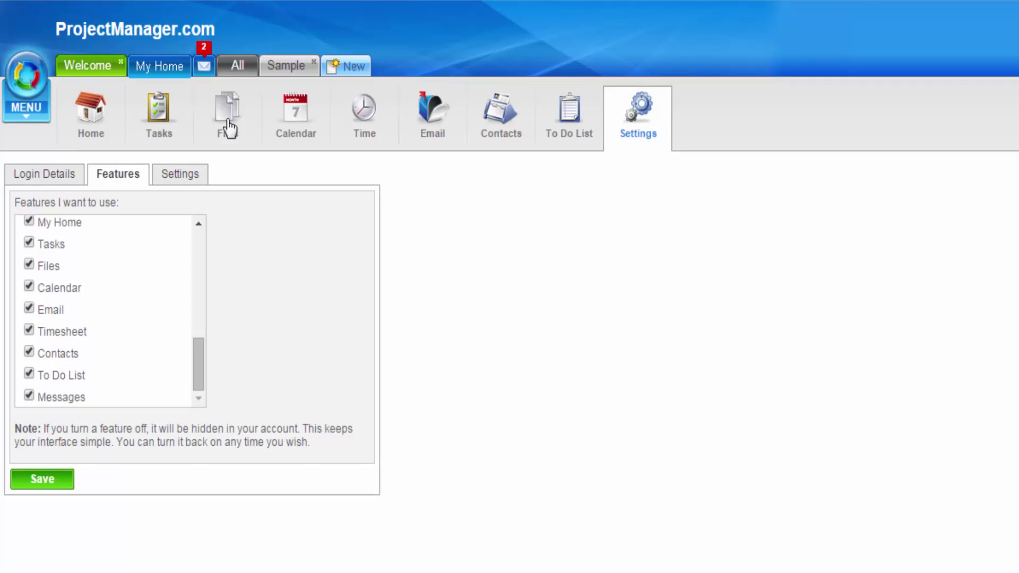
Open the Inbox, start a new message to a colleague, then close it unsent
click(212, 73)
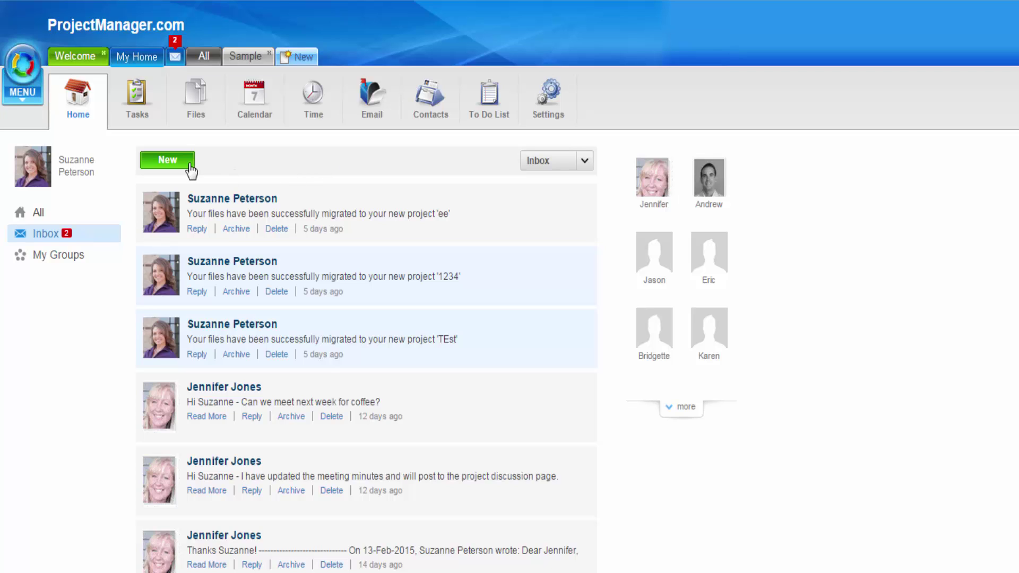
click(710, 202)
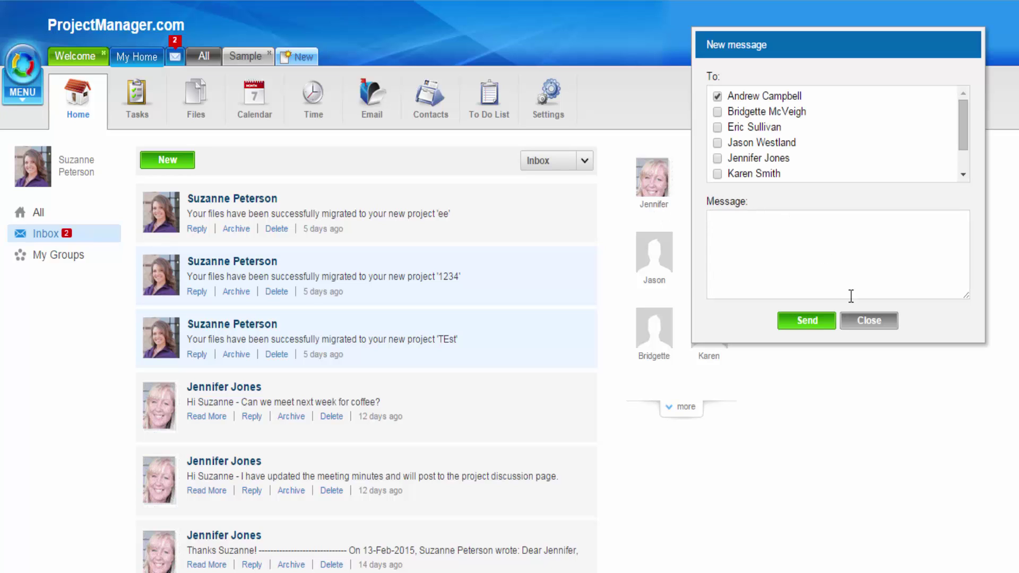
click(862, 321)
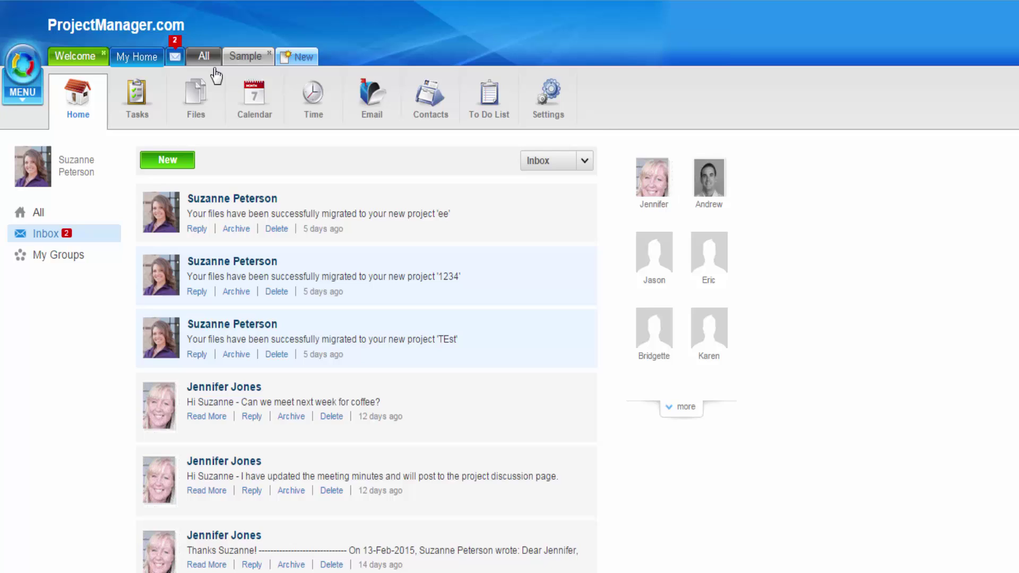
click(212, 60)
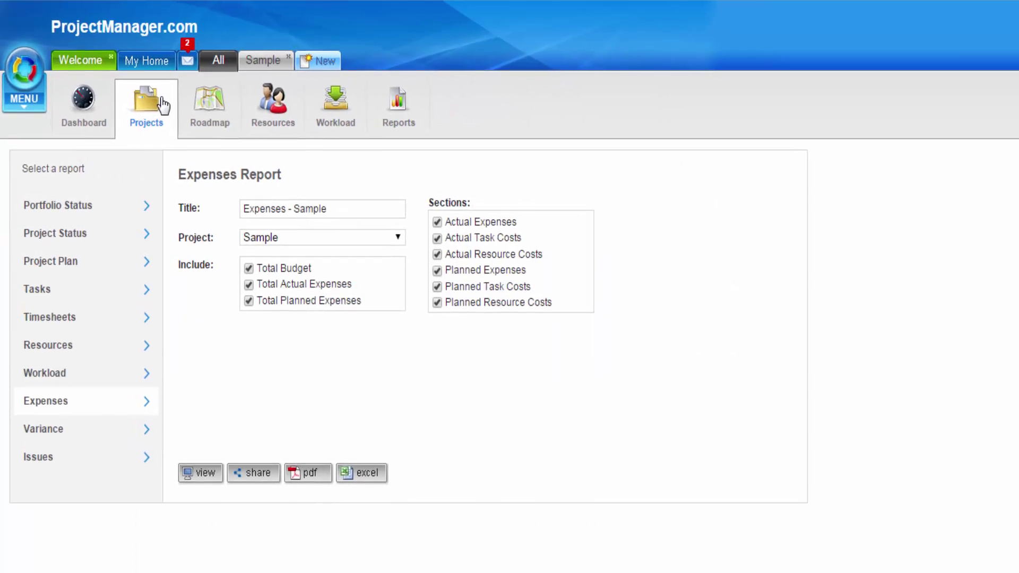
click(162, 105)
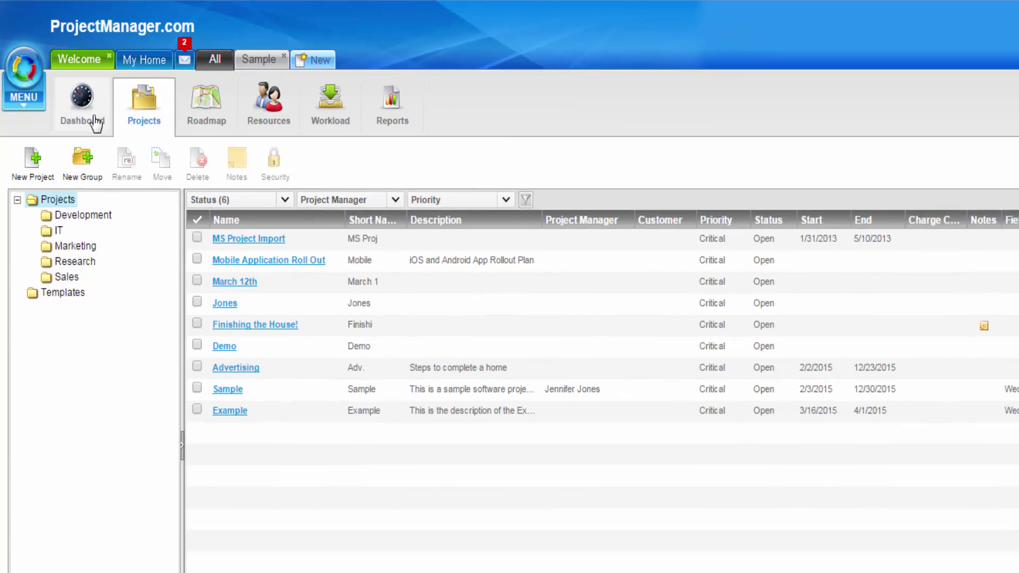
click(87, 118)
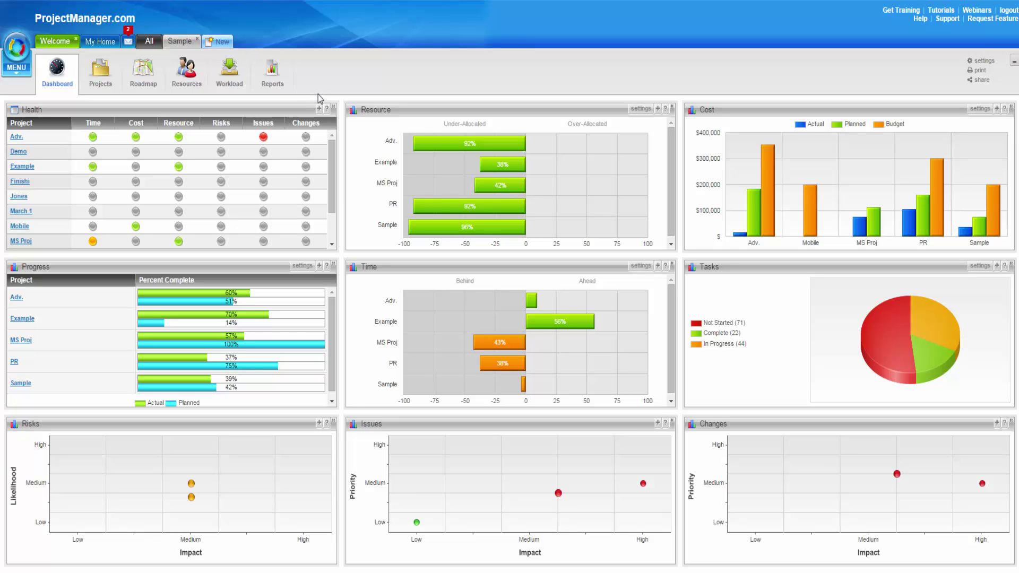
Show the Roadmap and expand the Sample project's 1. Analysis phase into its subtasks
click(152, 88)
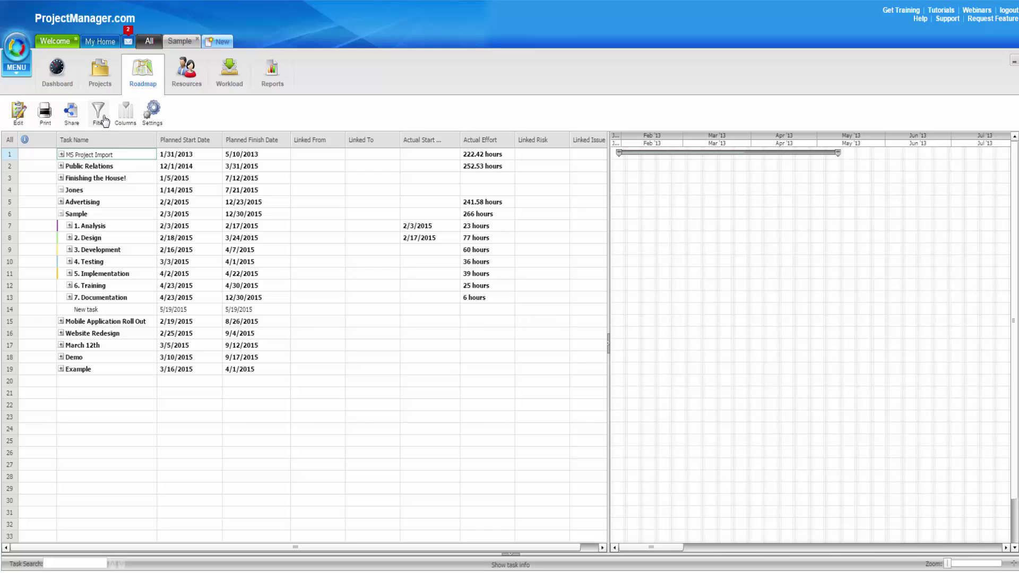
click(69, 225)
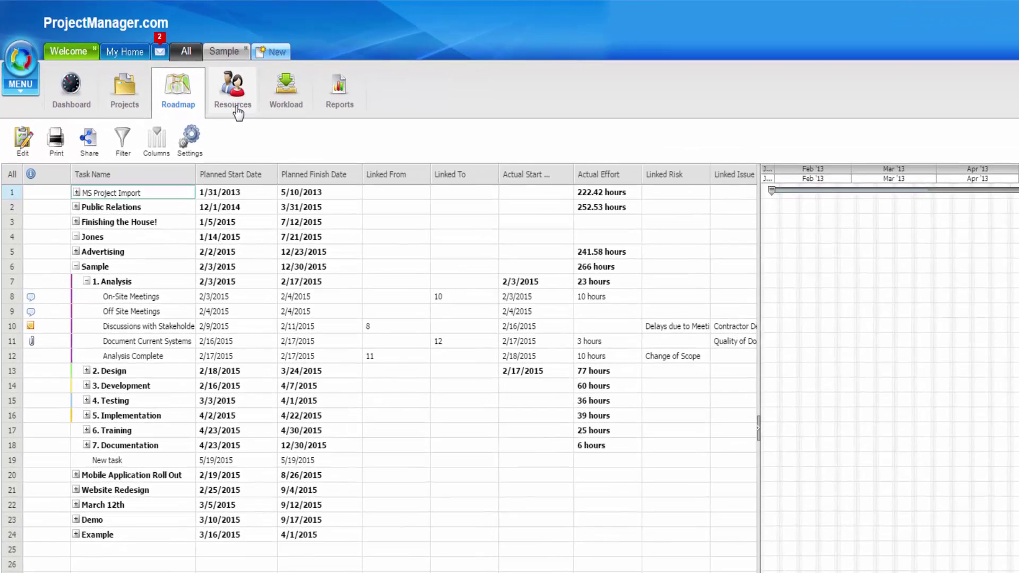
Show the Resources page listing people and rooms with logins, hourly rates and team folders
click(234, 106)
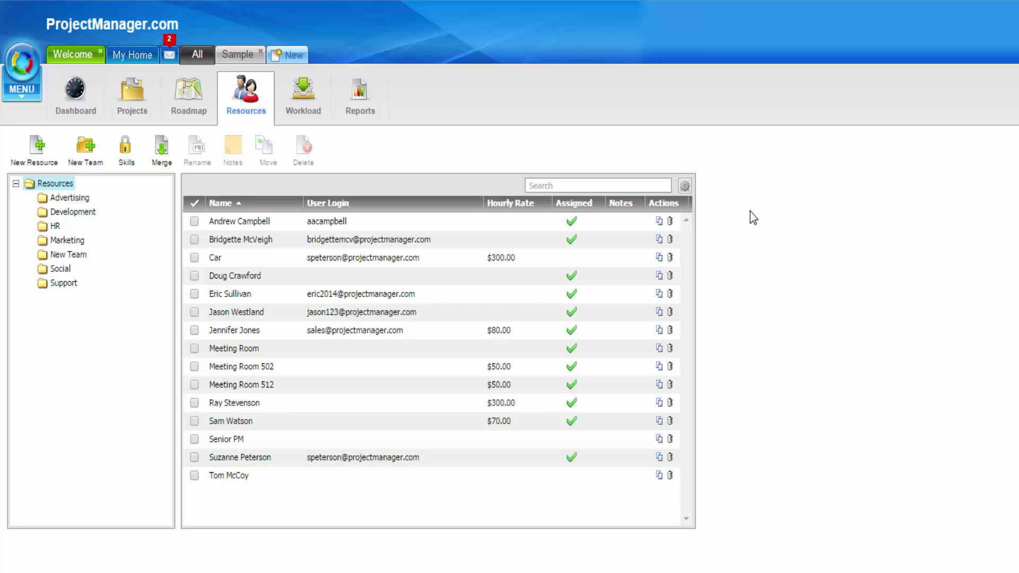
Show the March 2015 Workload calendar and check, then close, an over-allocated 16-hour day's assignments
click(306, 112)
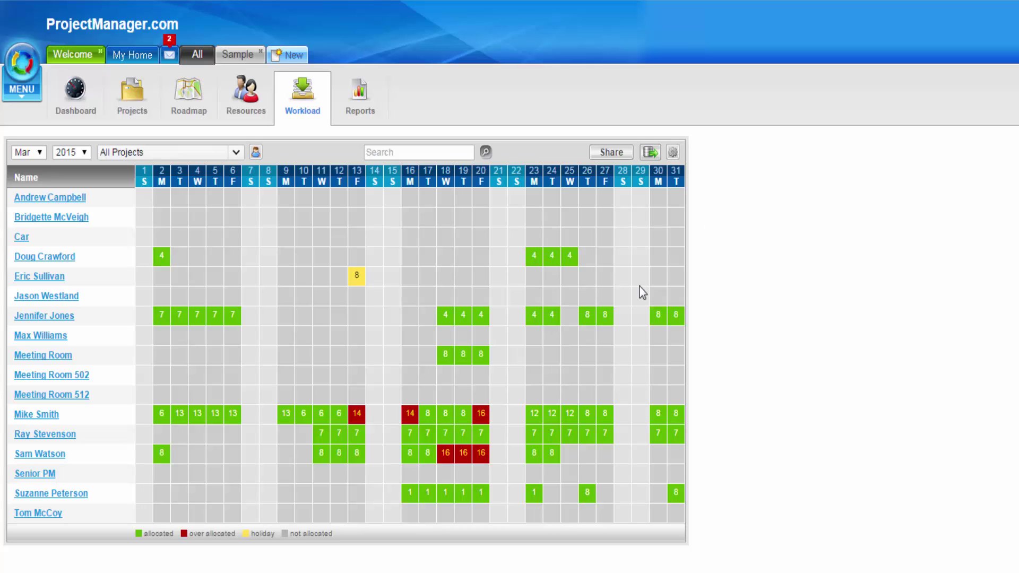
click(480, 414)
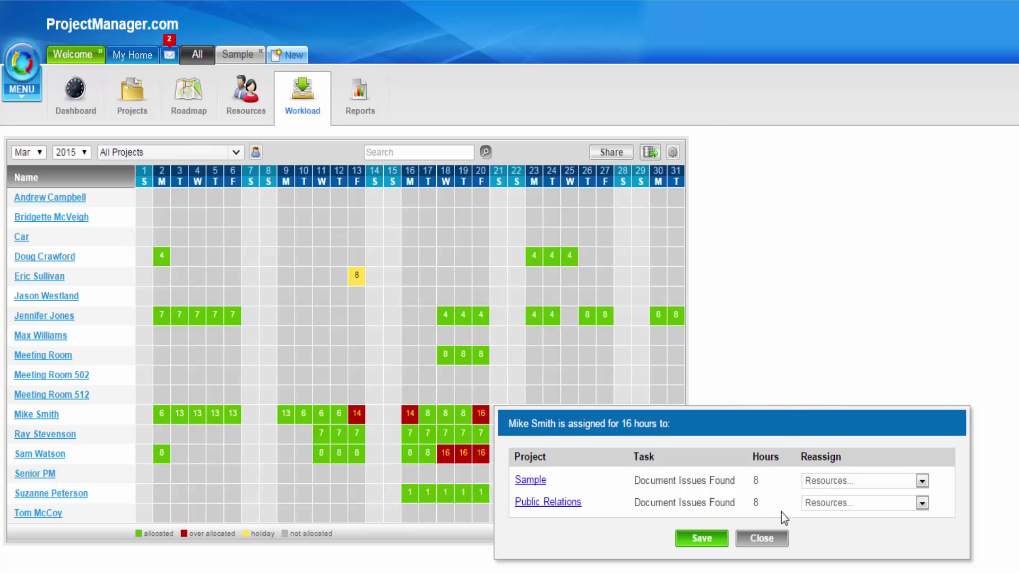
click(762, 539)
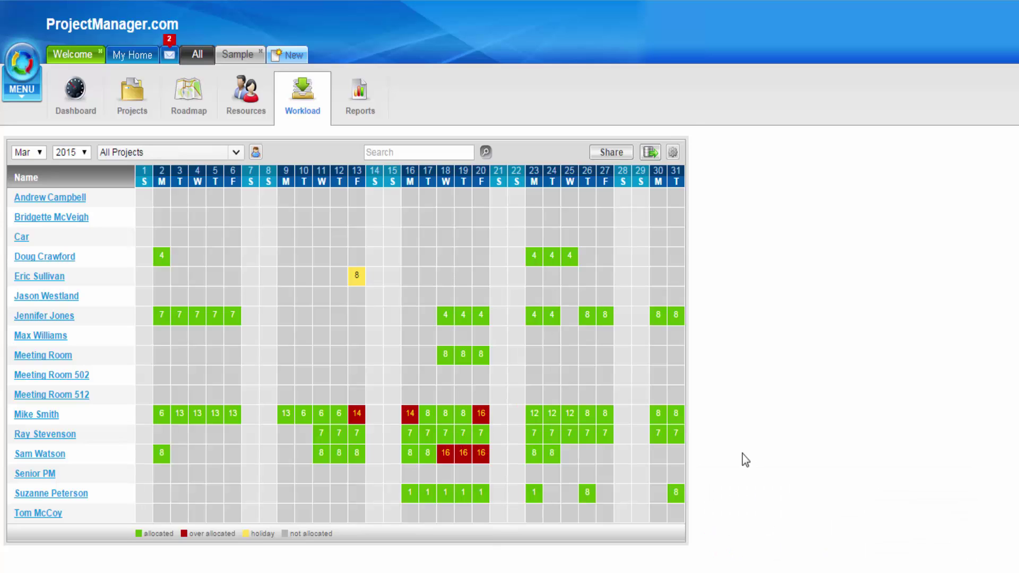
Show the Reports page with the Sample project's Expenses Report options
click(353, 122)
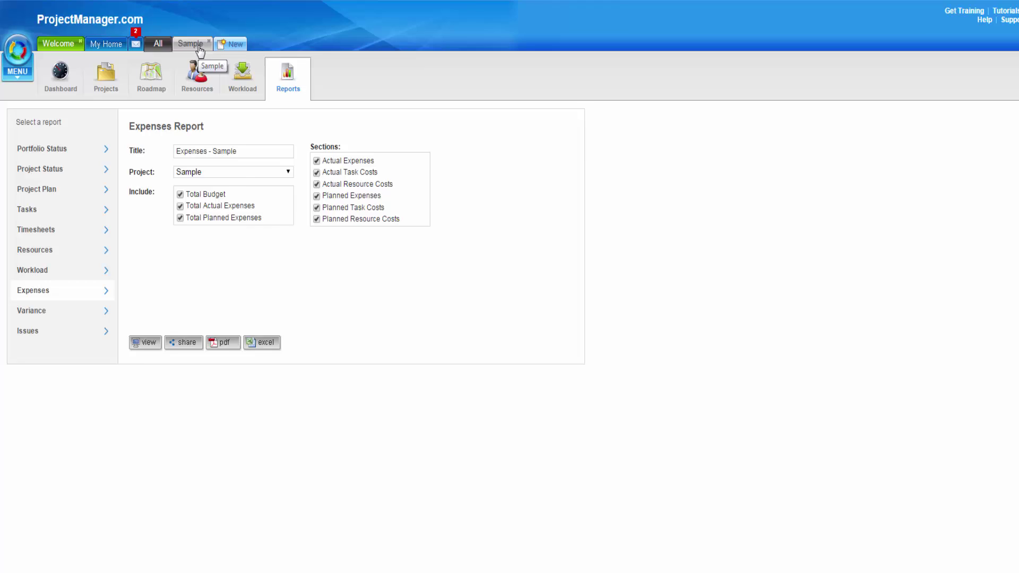
View and scroll the Sample project's Gantt chart, then go back to the Welcome page
click(200, 51)
mouse_move(645, 568)
mouse_down()
mouse_move(688, 567)
mouse_move(644, 570)
mouse_up()
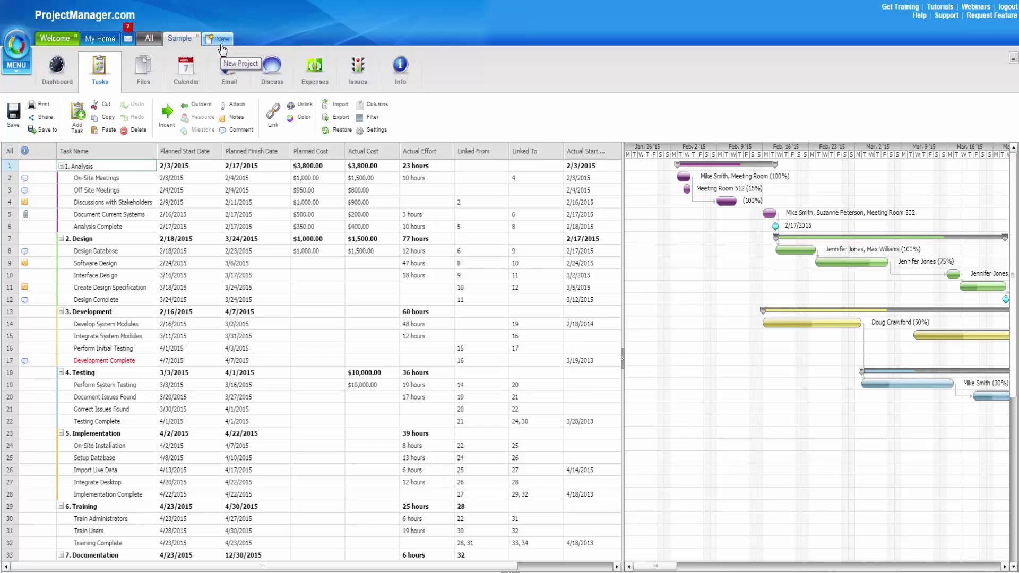
click(62, 39)
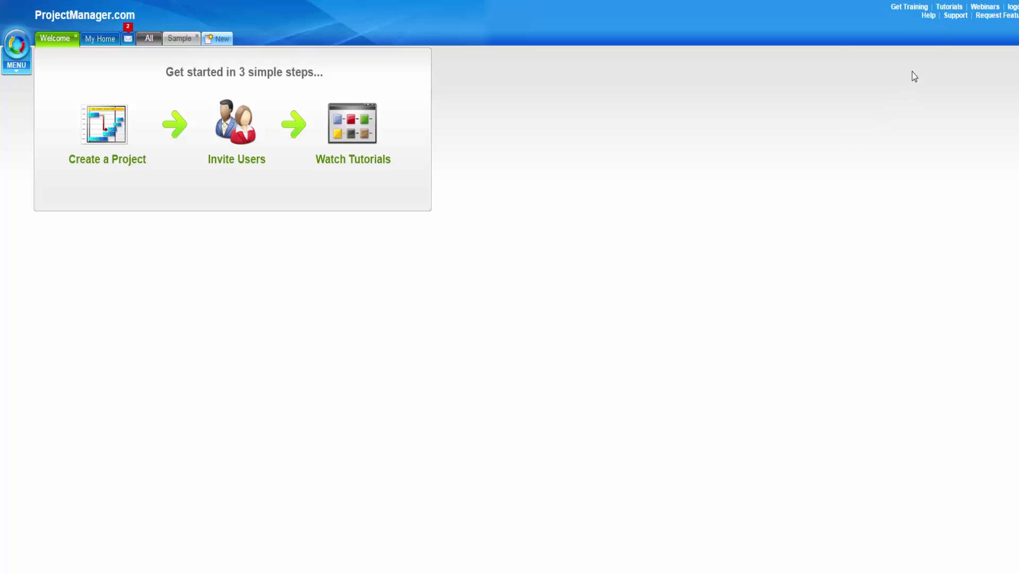
Show the Support page with its contact form and Videos, Webinars, FAQs and Demo links
click(954, 16)
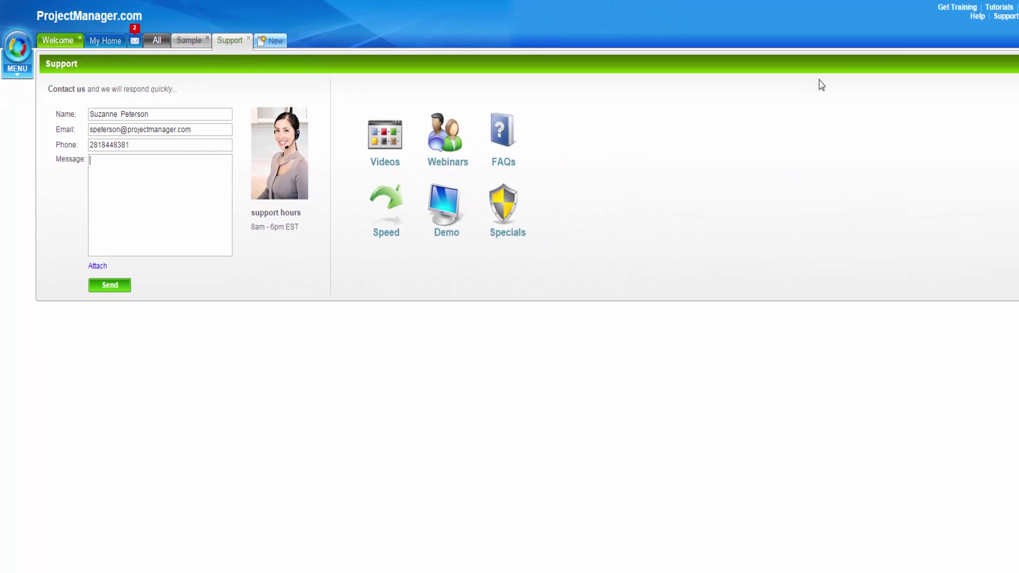
click(974, 20)
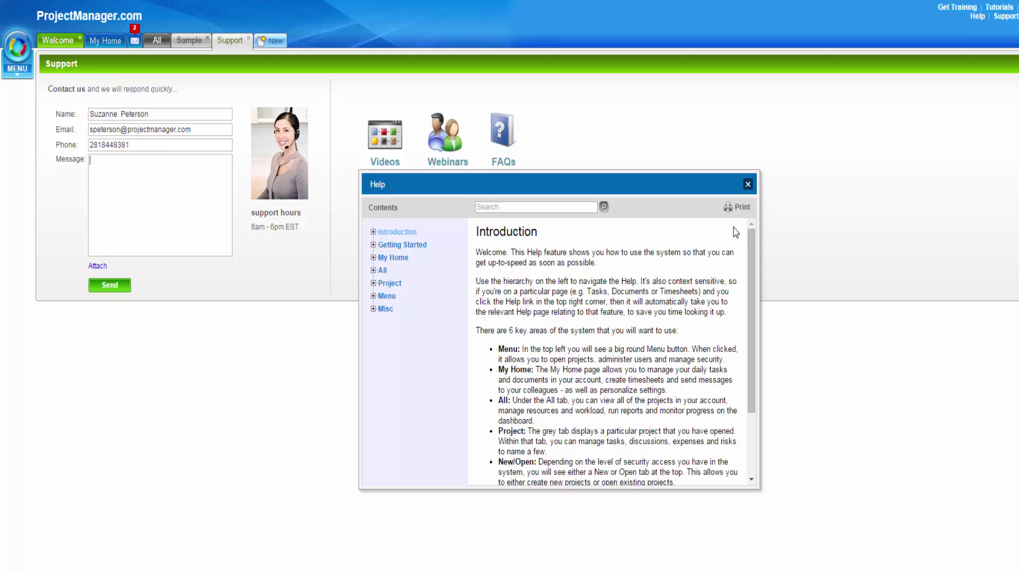
click(747, 185)
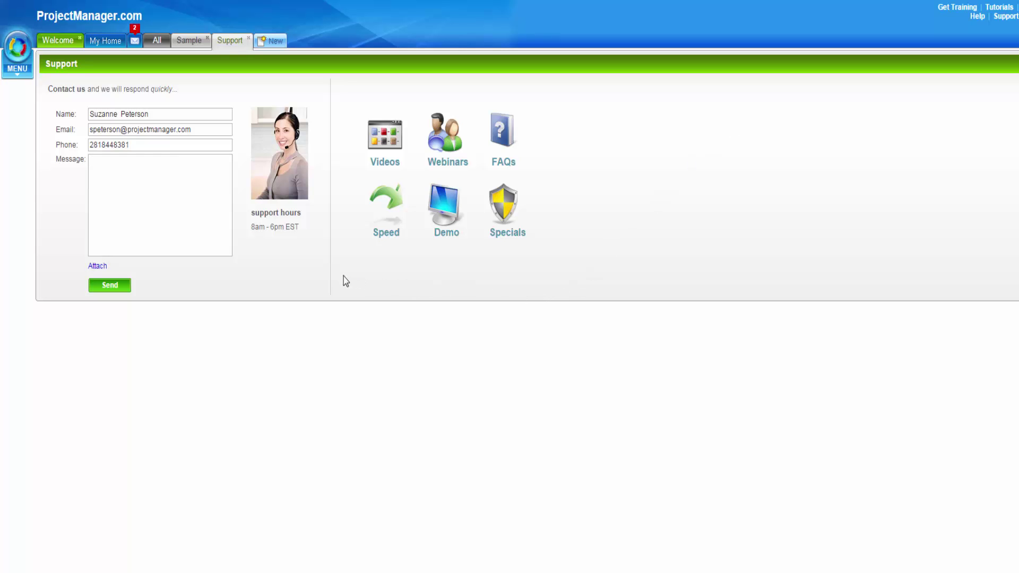
Return to the Welcome page listing Create a Project, Invite Users and Watch Tutorials
click(65, 42)
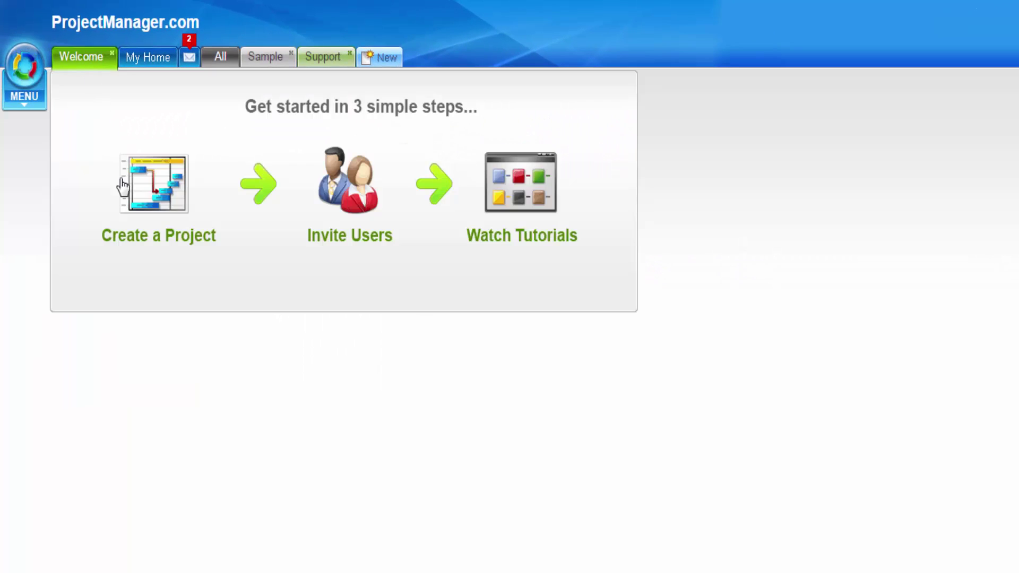